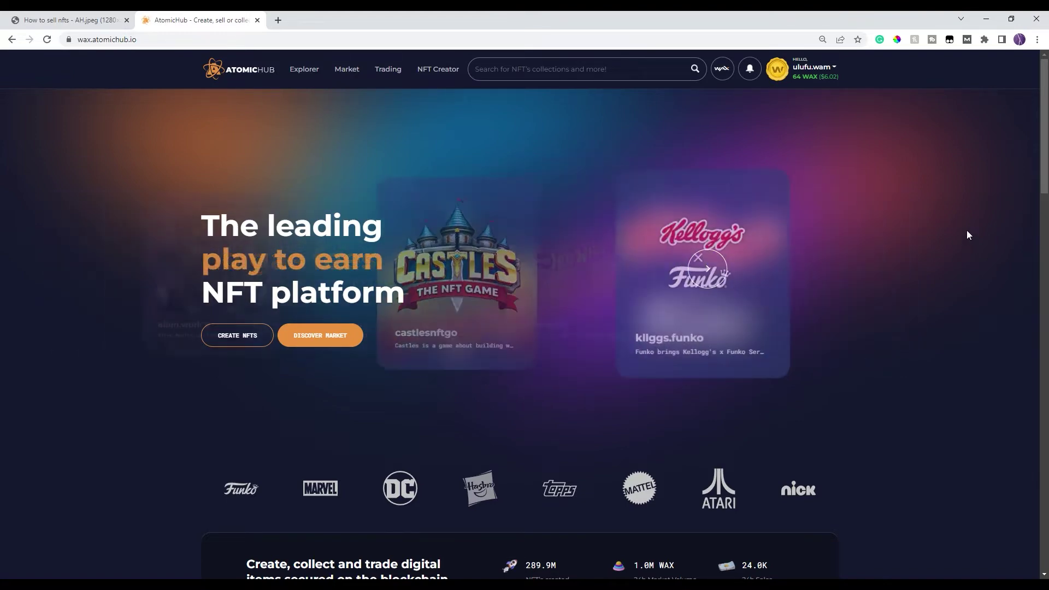
- Open My Inventory from the account menu and expand the All collections filter dropdown
click(813, 68)
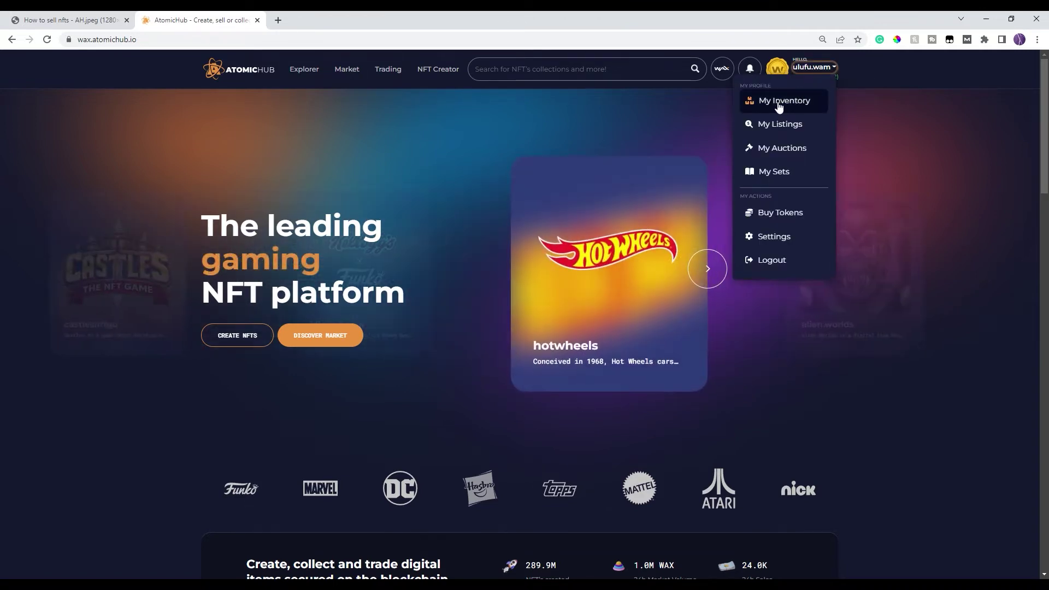
click(776, 104)
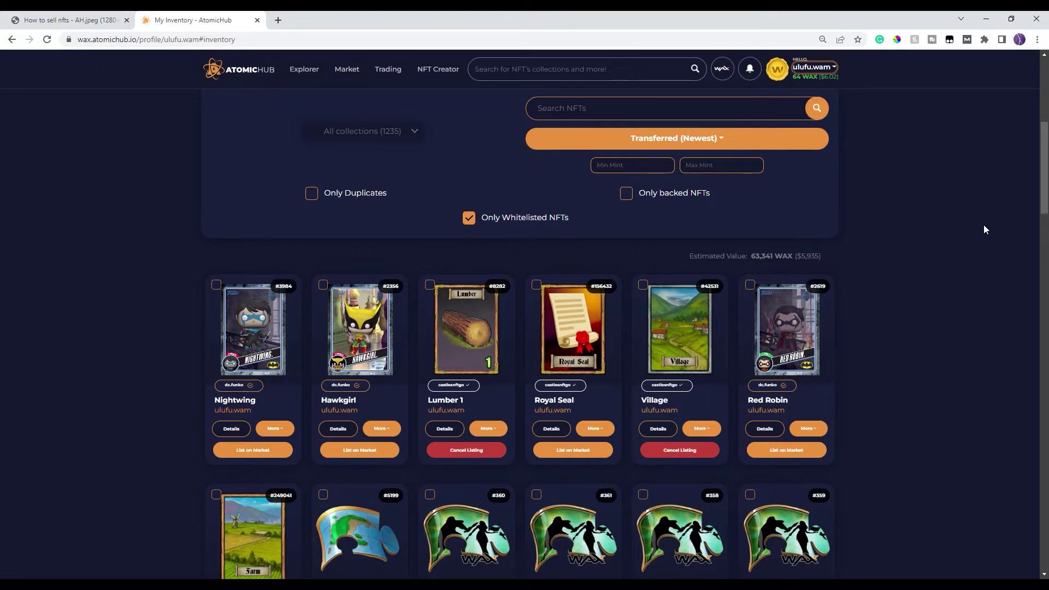
scroll(713, 322, down, 5)
scroll(765, 311, up, 8)
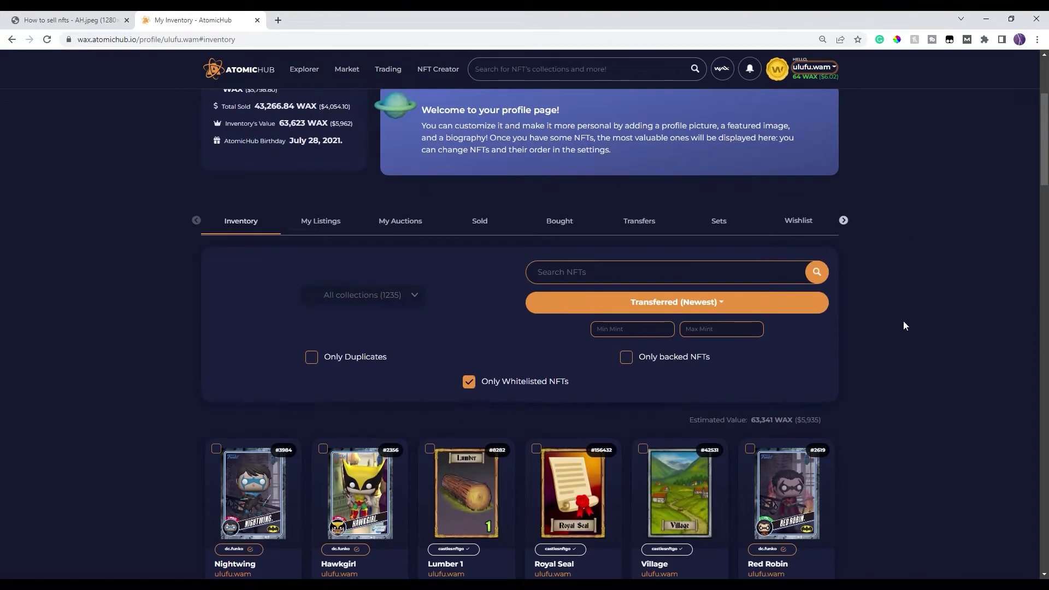
scroll(871, 327, down, 2)
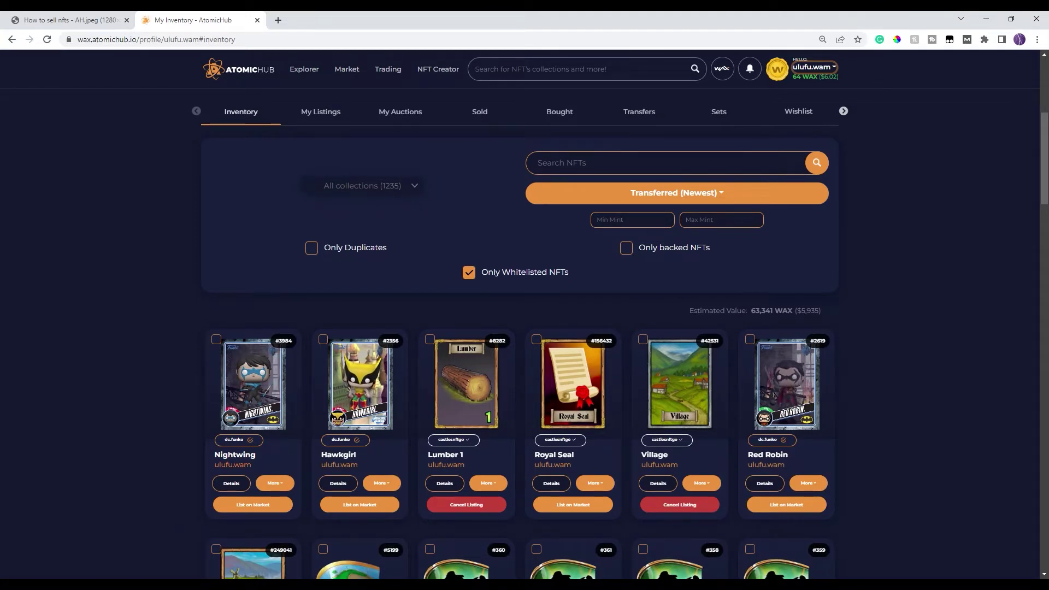
click(414, 187)
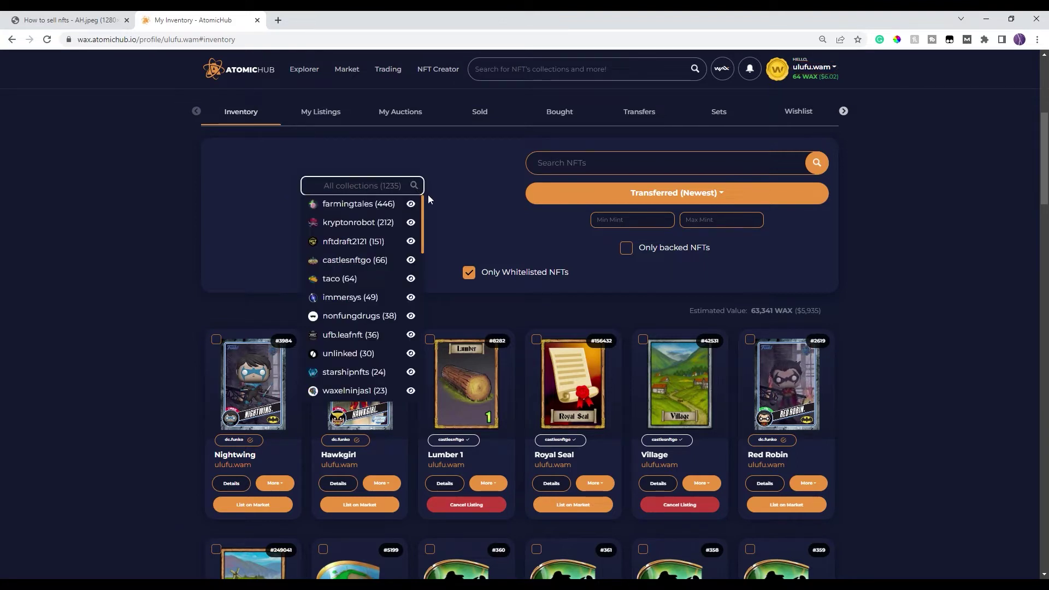
click(373, 224)
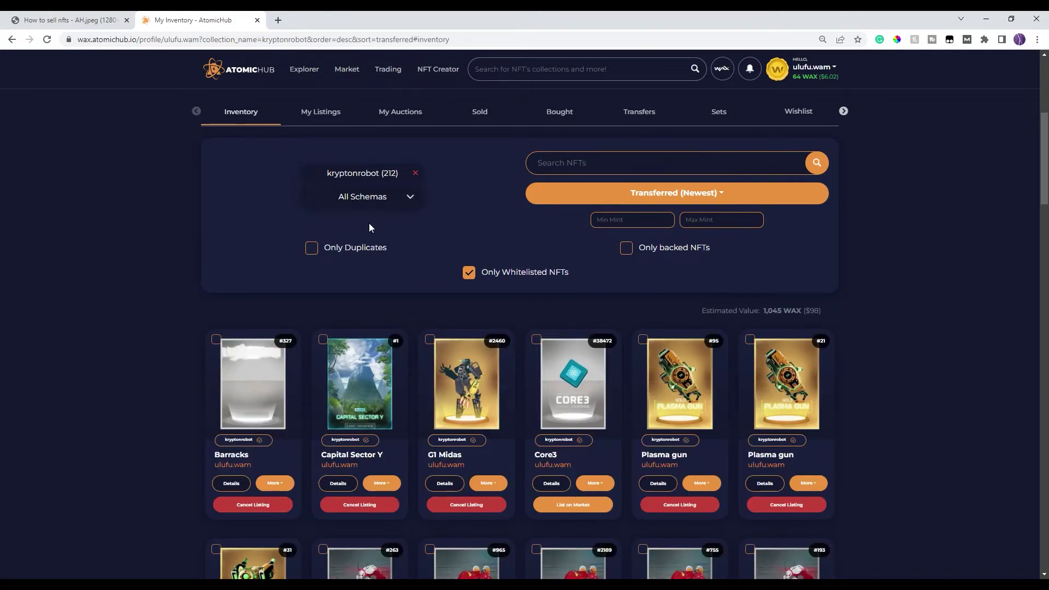
scroll(767, 295, down, 10)
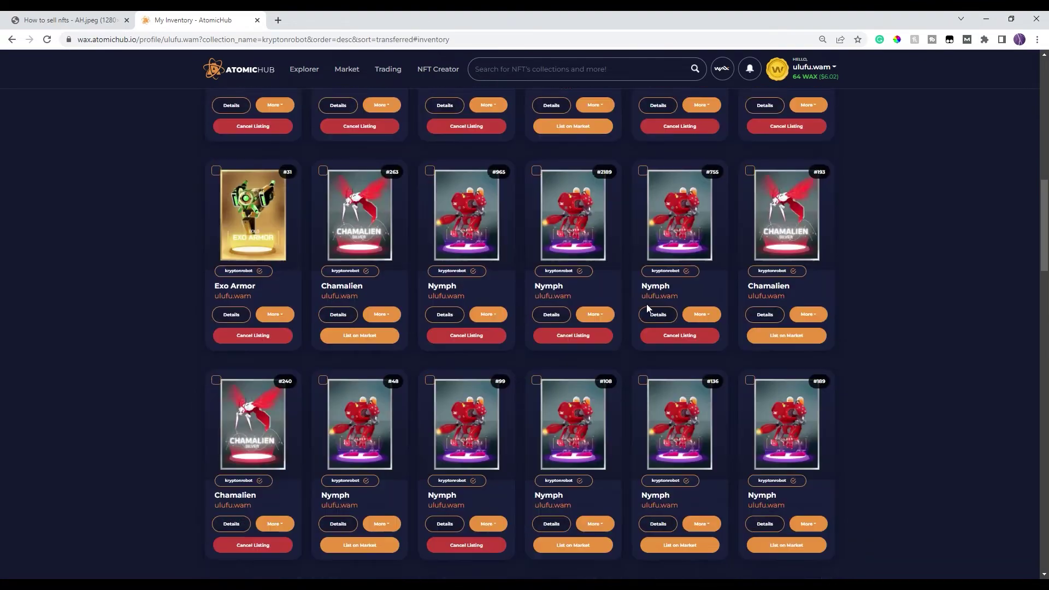
scroll(623, 303, down, 10)
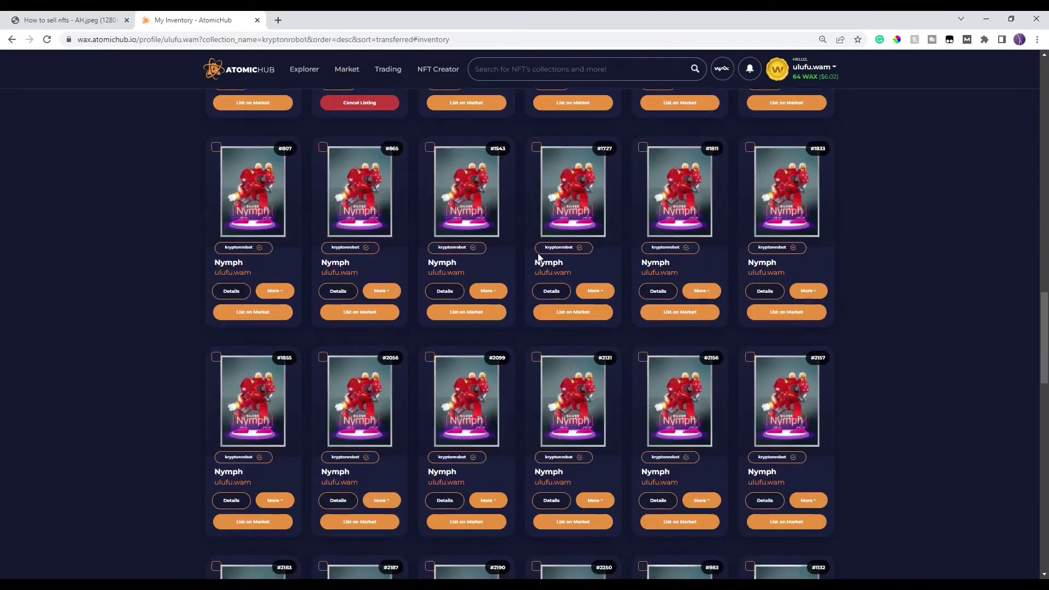
scroll(601, 284, down, 10)
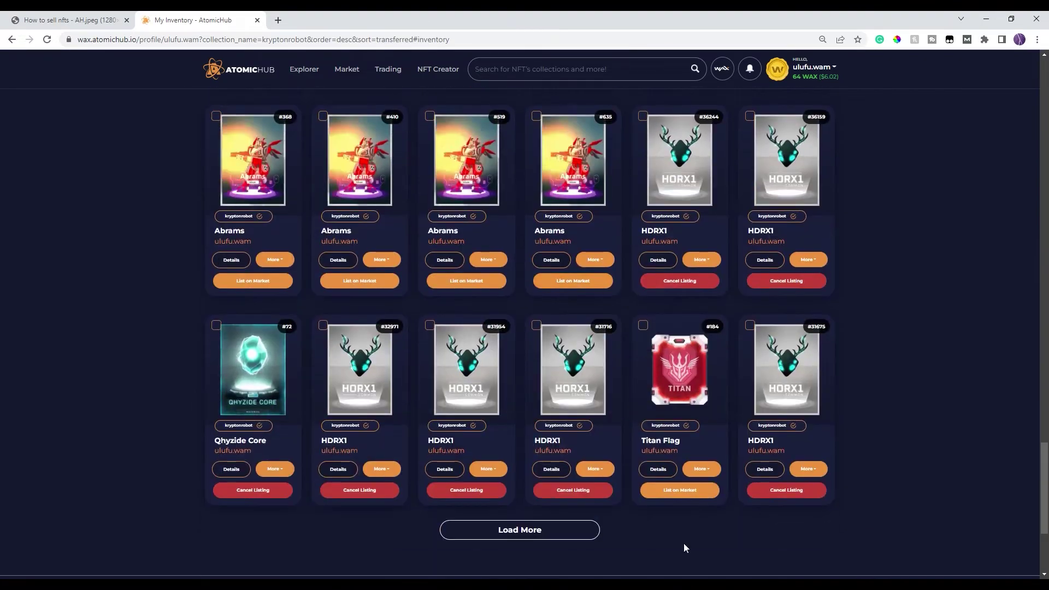
scroll(609, 207, up, 7)
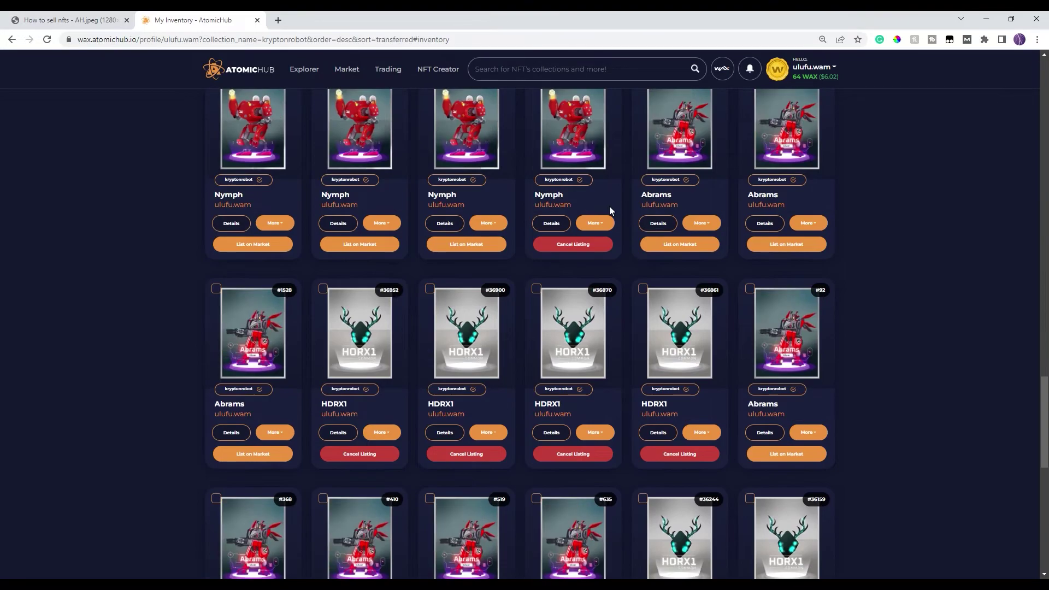
scroll(839, 188, up, 10)
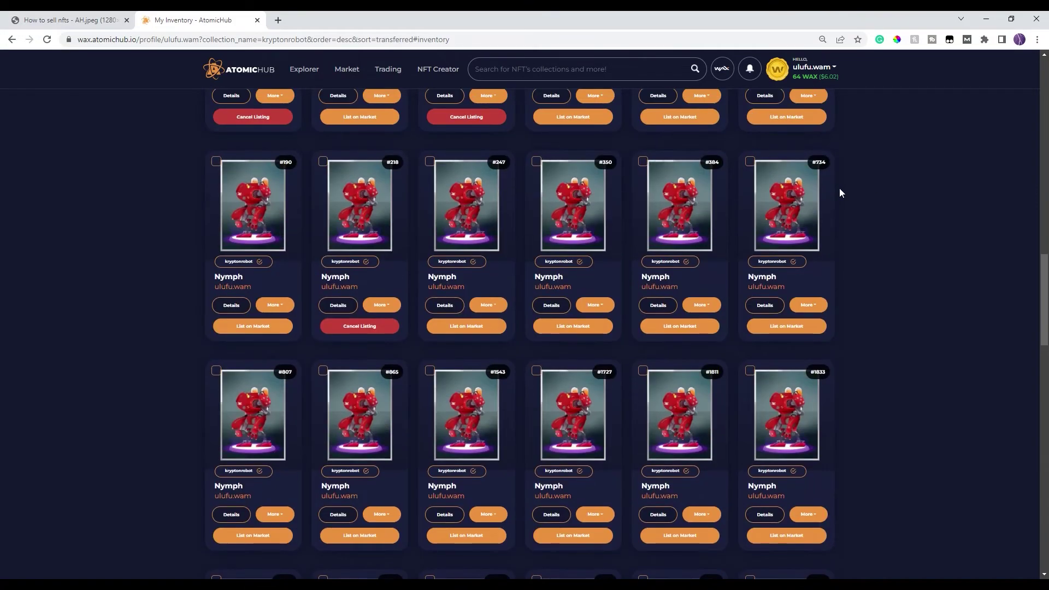
scroll(891, 163, up, 4)
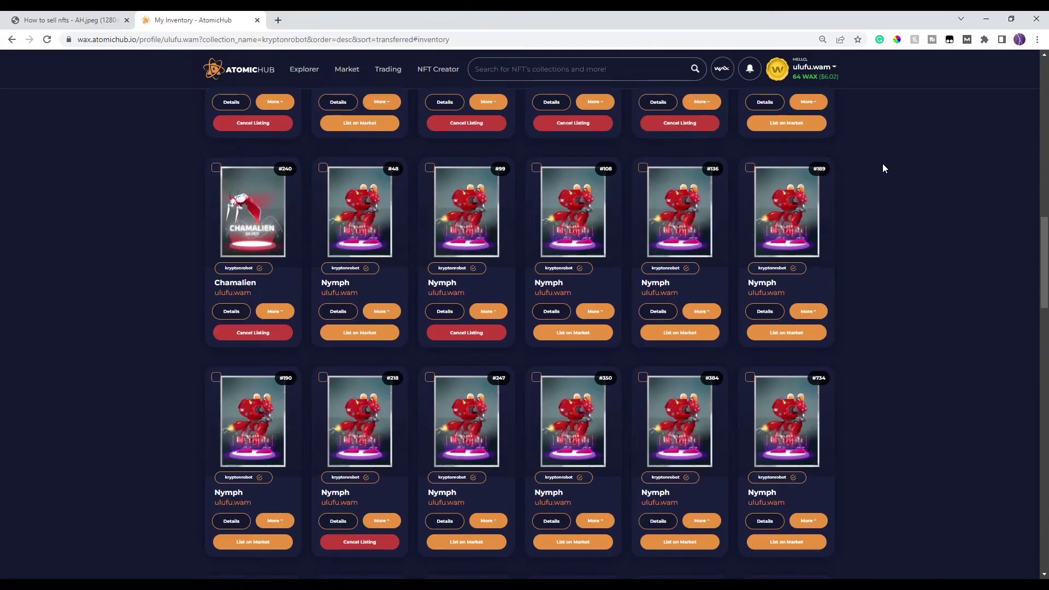
scroll(863, 170, down, 10)
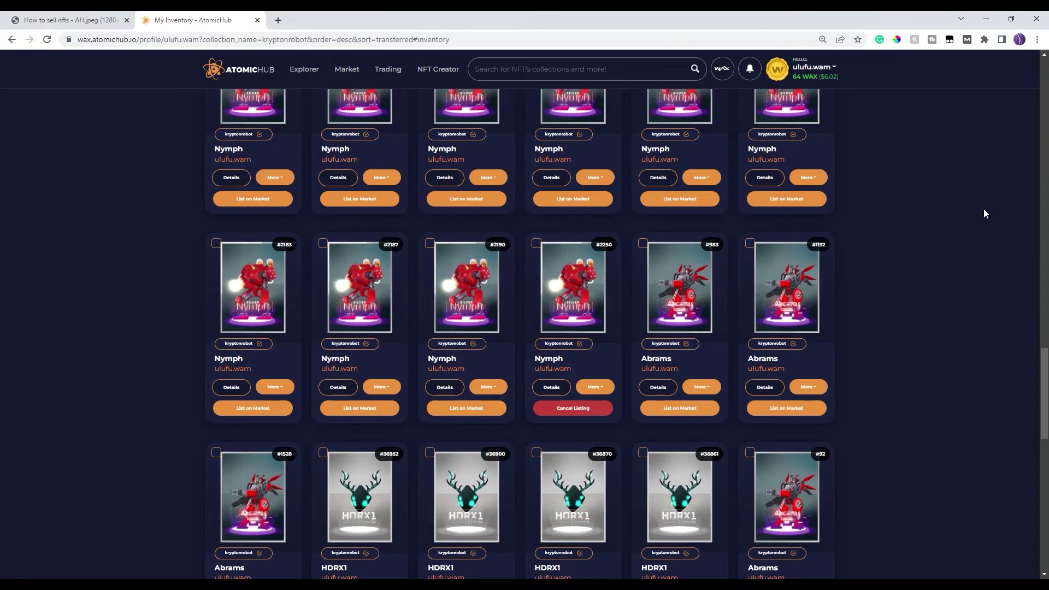
mouse_move(693, 290)
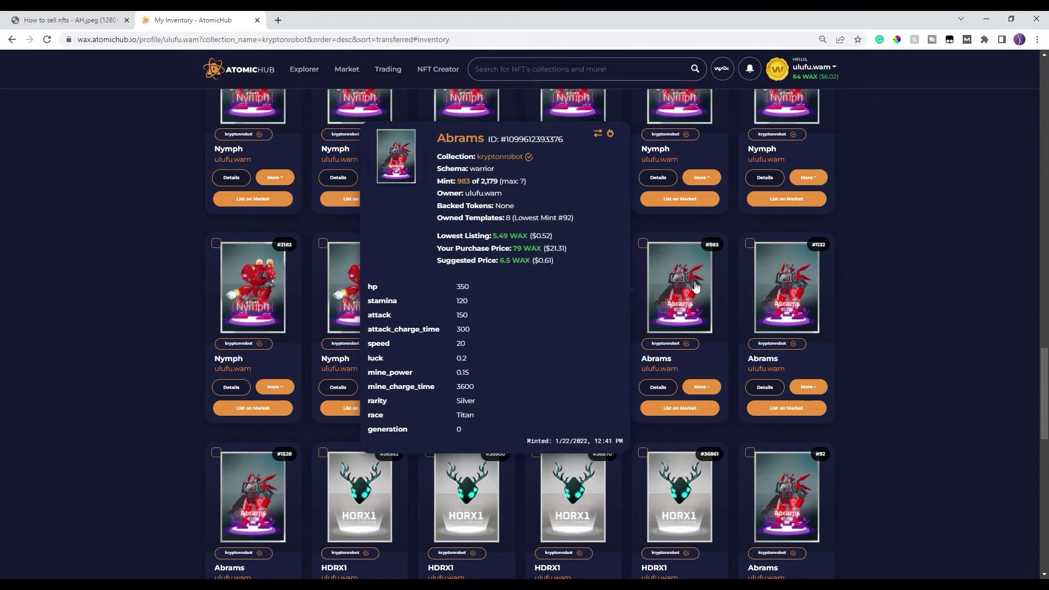
- Start a market listing for Abrams #983 with a 5.48 WAX listing price
click(688, 410)
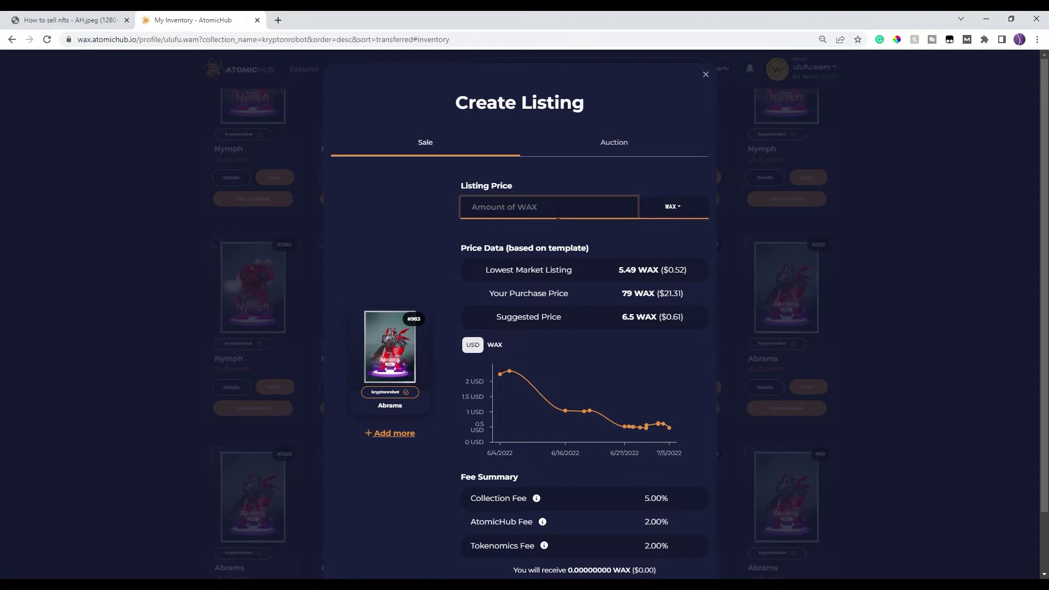
text(48)
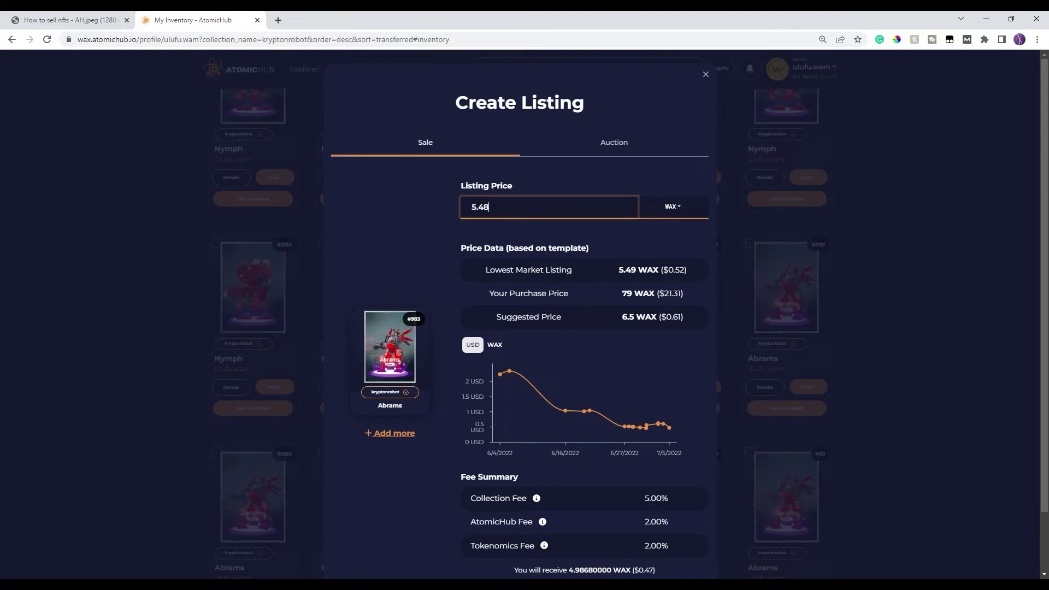
text(9)
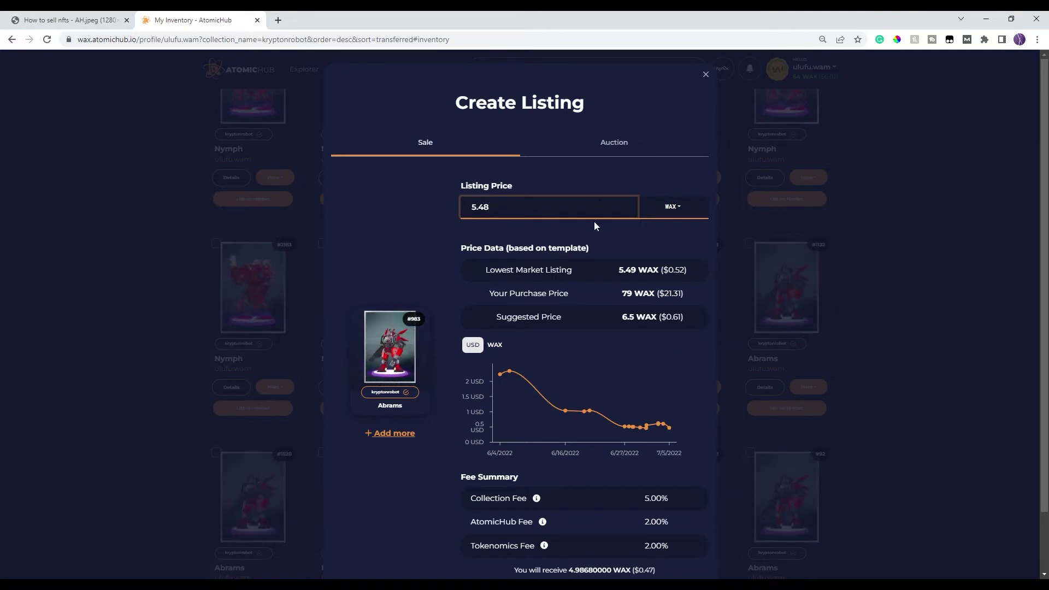
scroll(480, 336, down, 2)
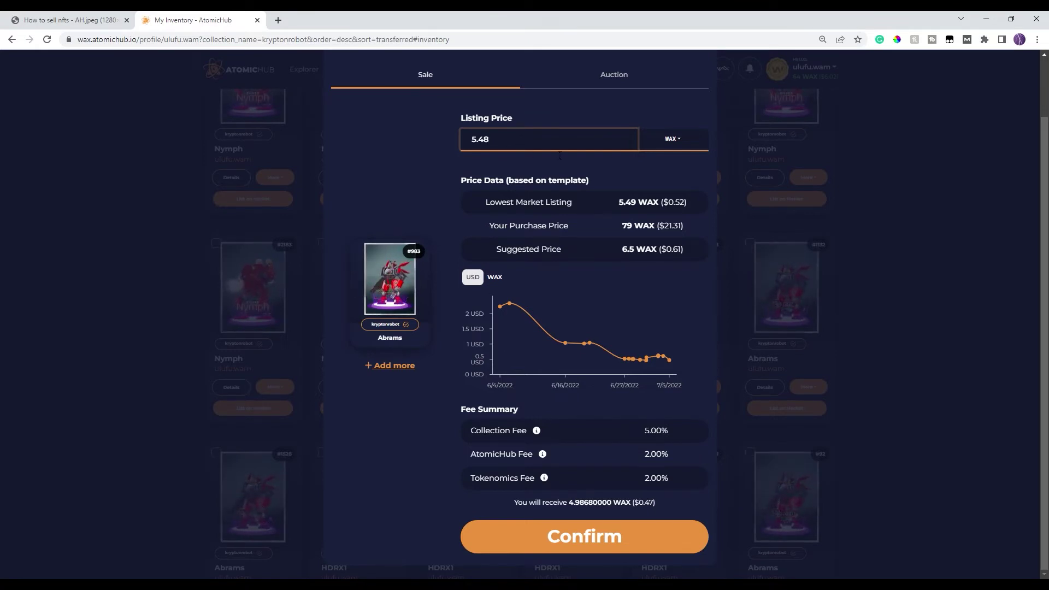
- Keep the price currency in WAX, confirm the 5.48 WAX Abrams listing, and close the success notice
click(679, 140)
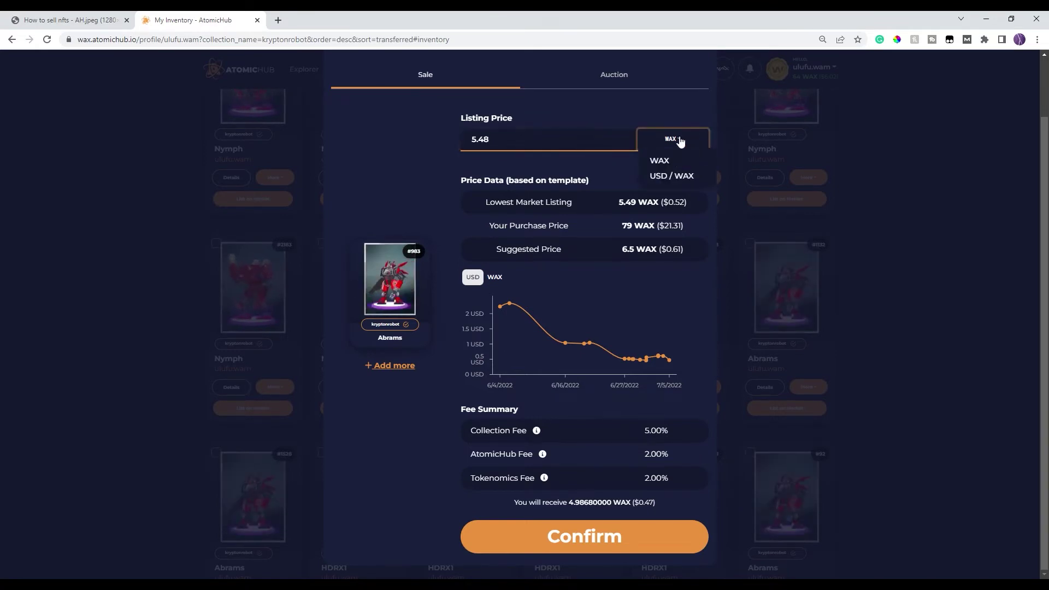
click(671, 178)
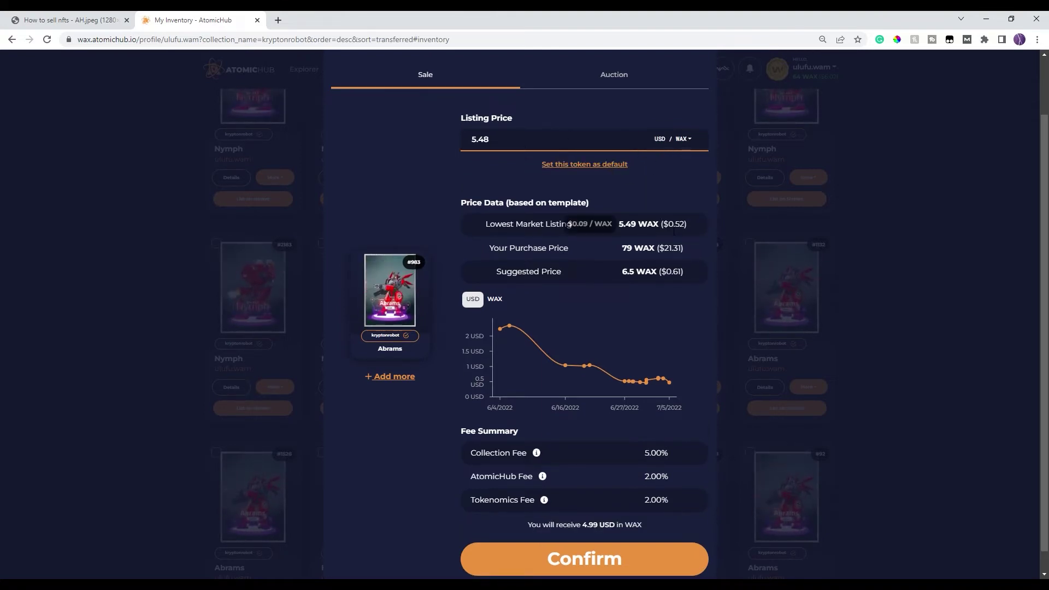
click(687, 140)
click(660, 161)
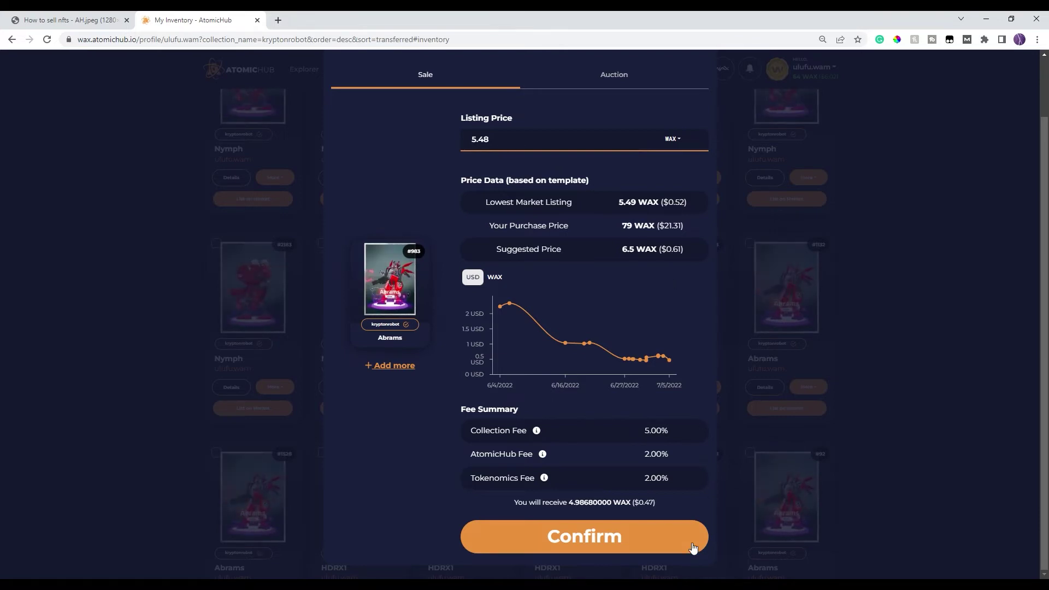
click(627, 538)
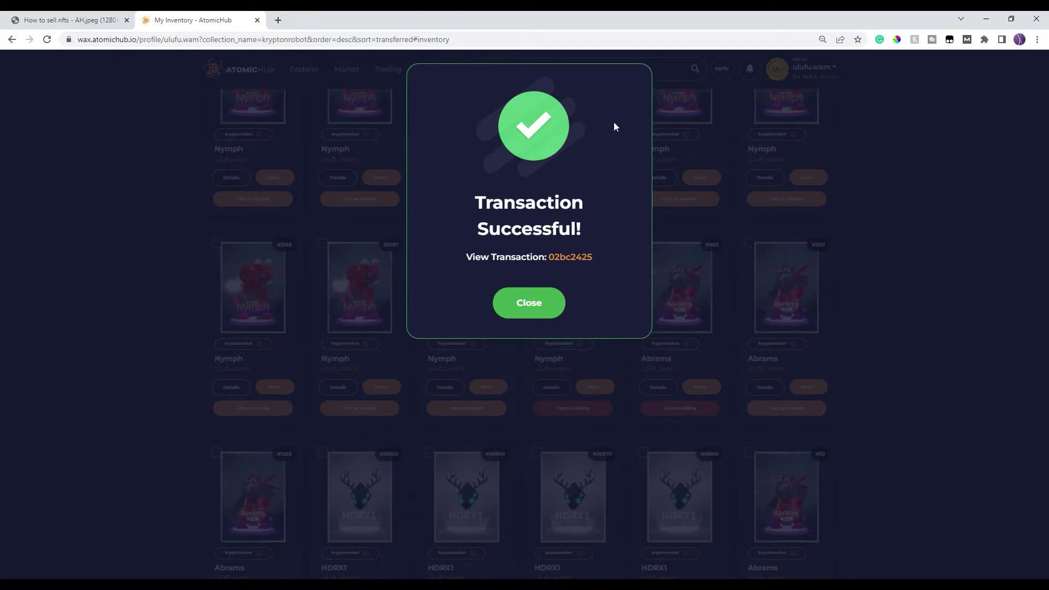
click(538, 304)
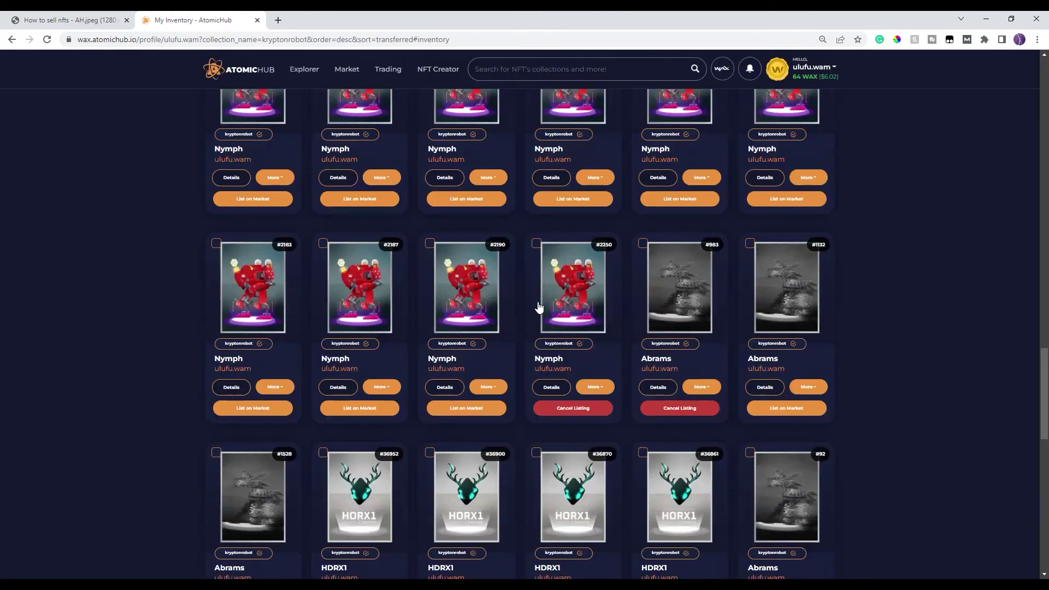
- Go to My Listings and view the Sales grid showing Abrams at 5.48 WAX
scroll(688, 327, up, 4)
scroll(702, 288, up, 6)
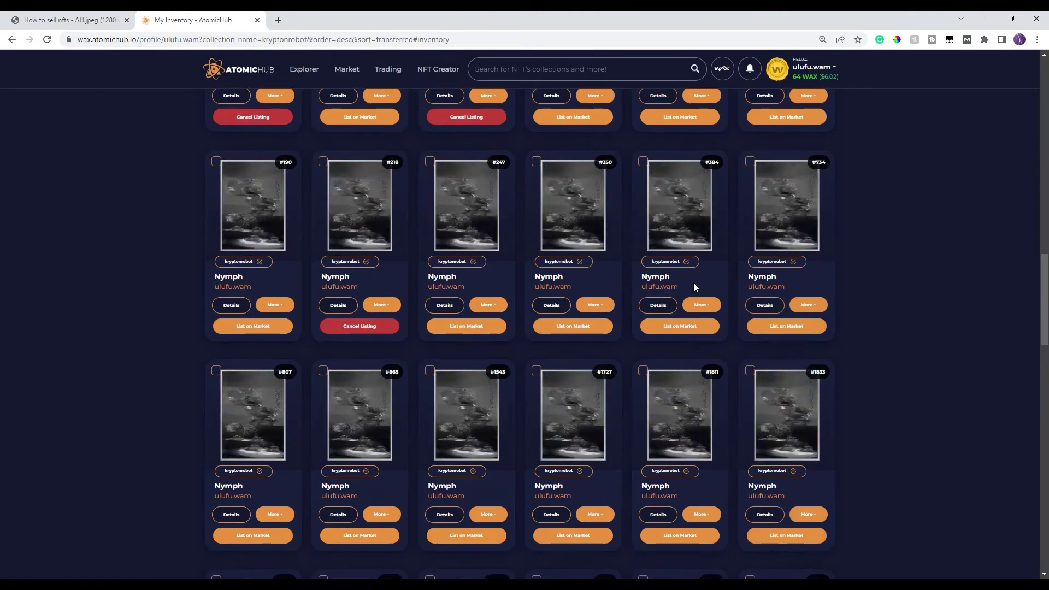
click(813, 68)
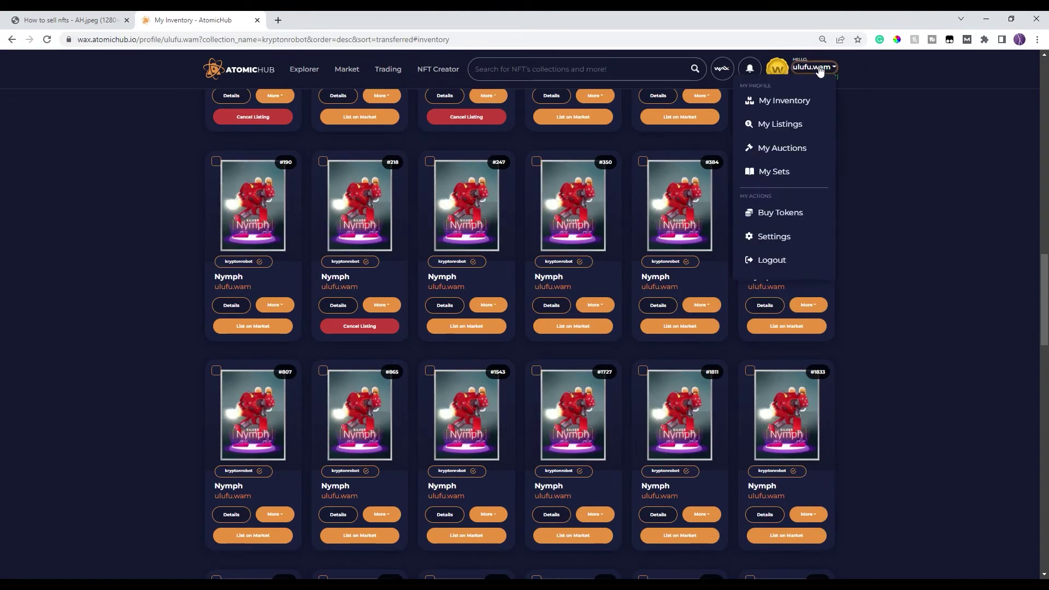
click(776, 134)
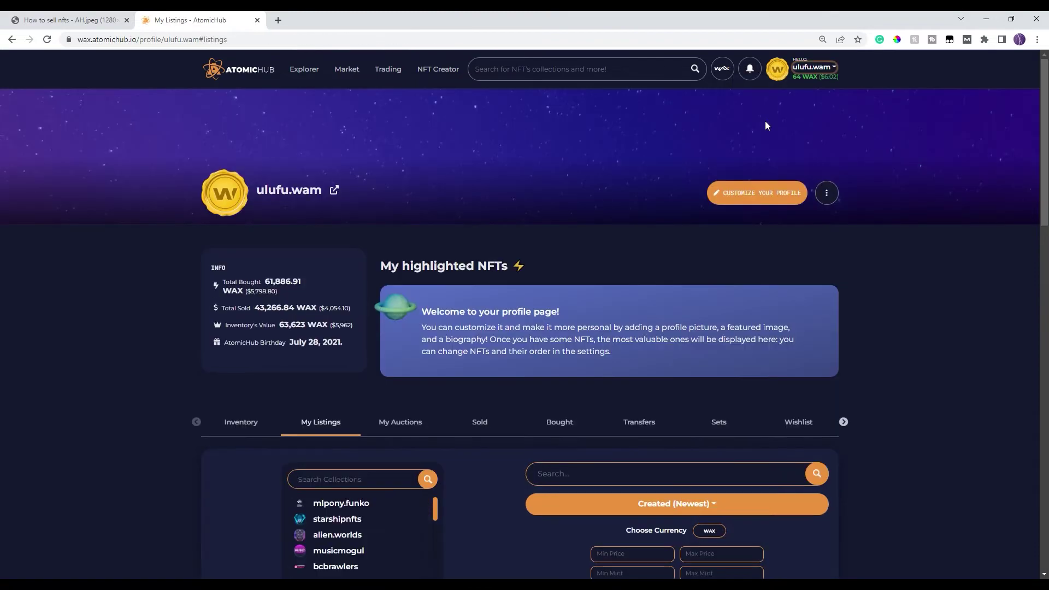
scroll(846, 302, down, 9)
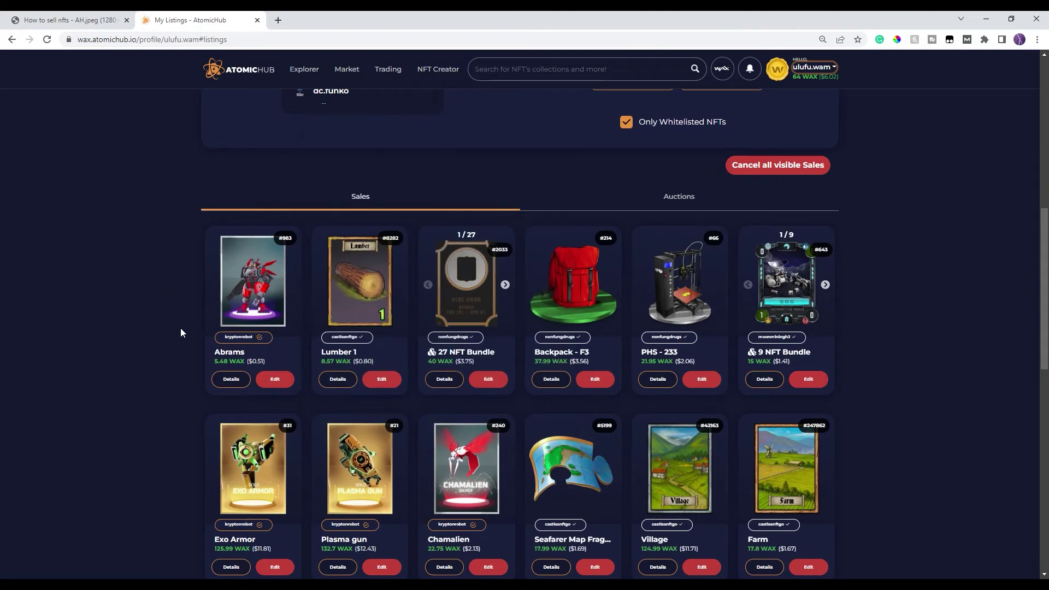
- Change the Abrams listing price to 5.47 WAX, confirm it, and close the success dialog
click(275, 381)
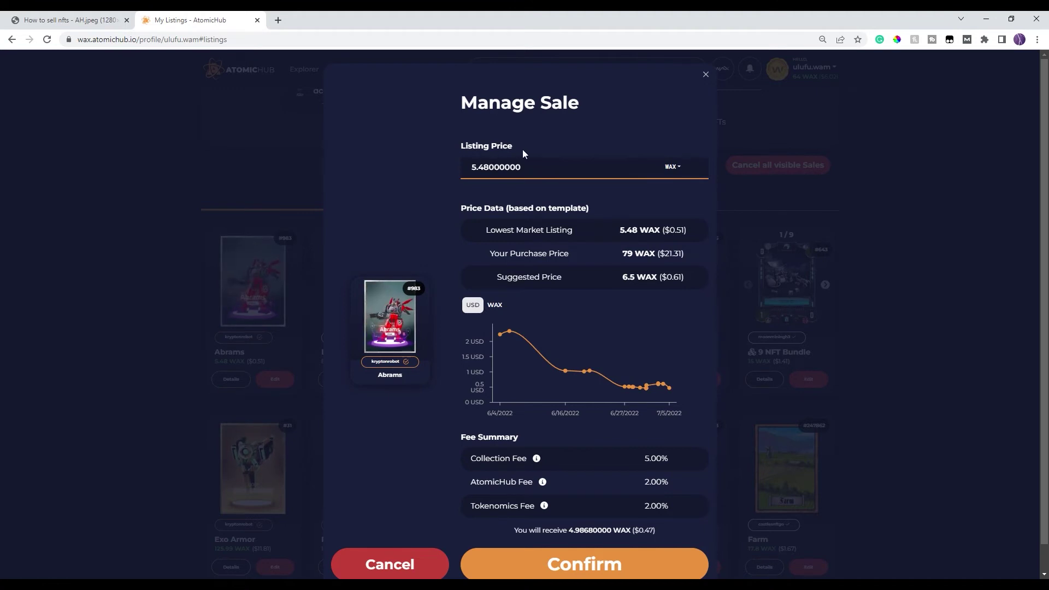
drag(483, 167, 548, 171)
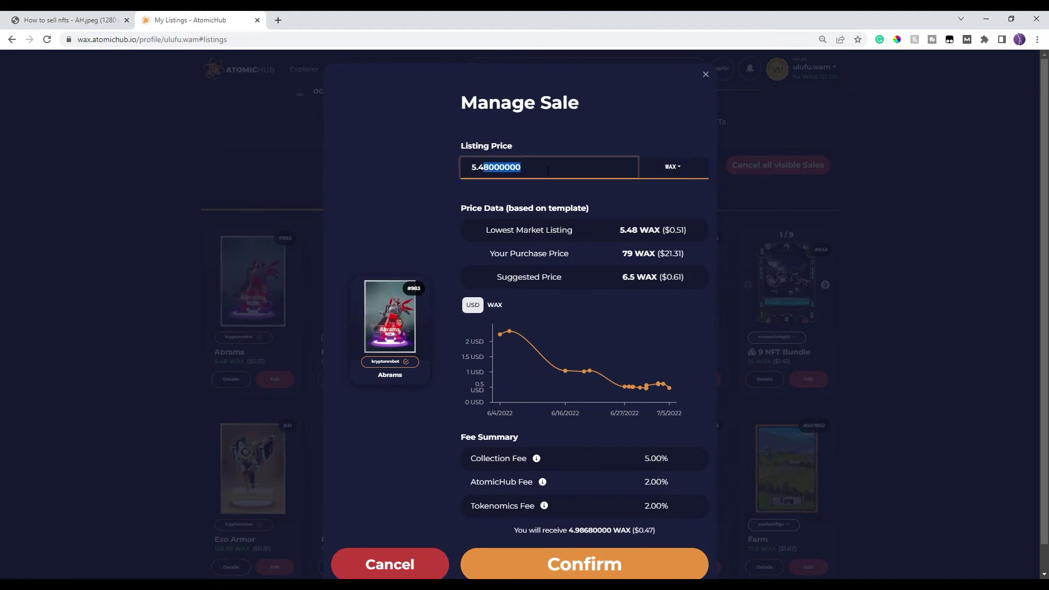
text(7)
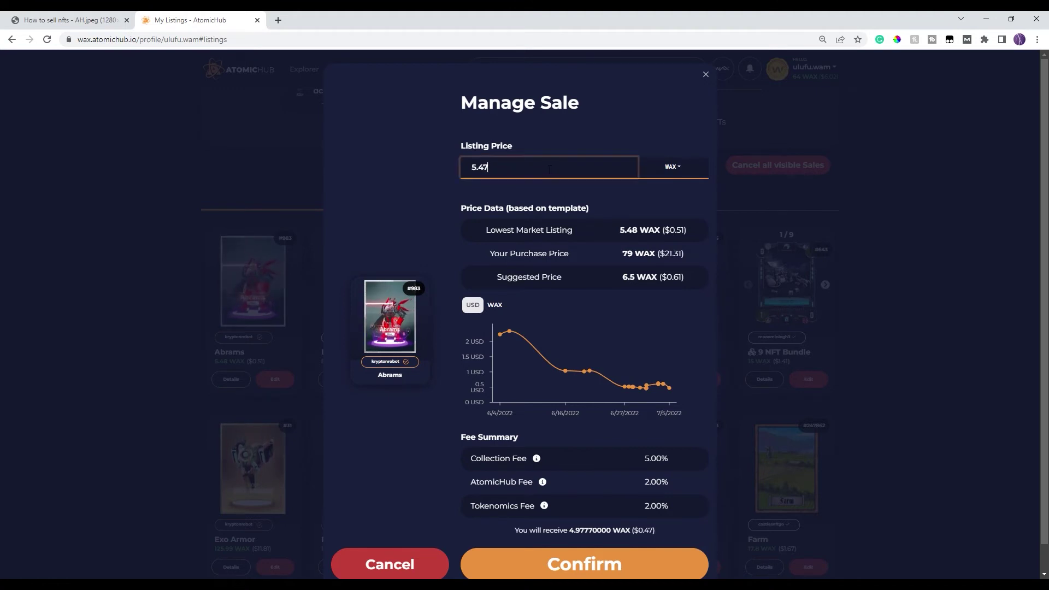
click(404, 162)
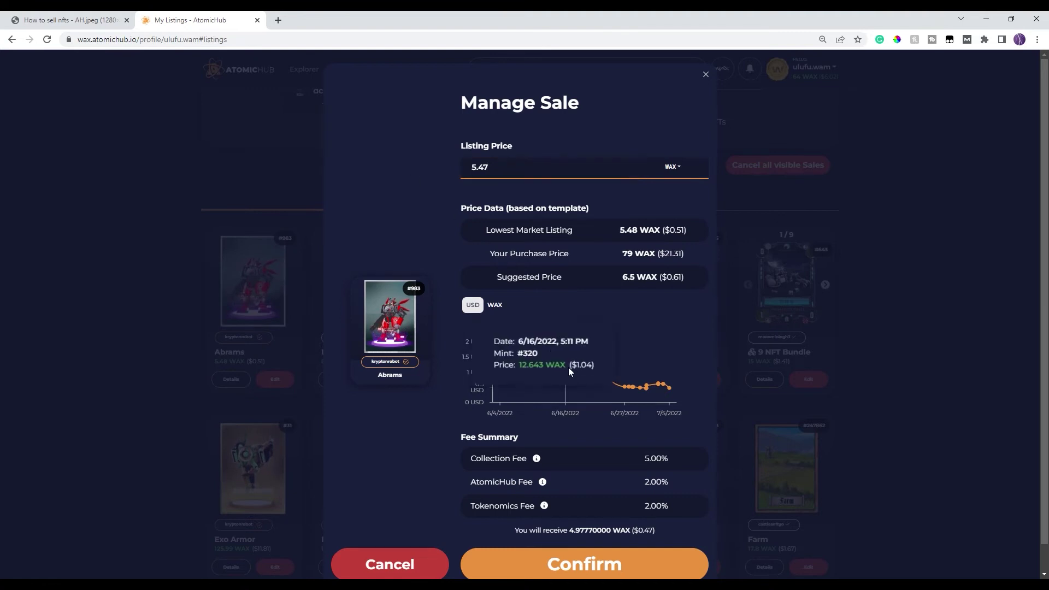
click(626, 560)
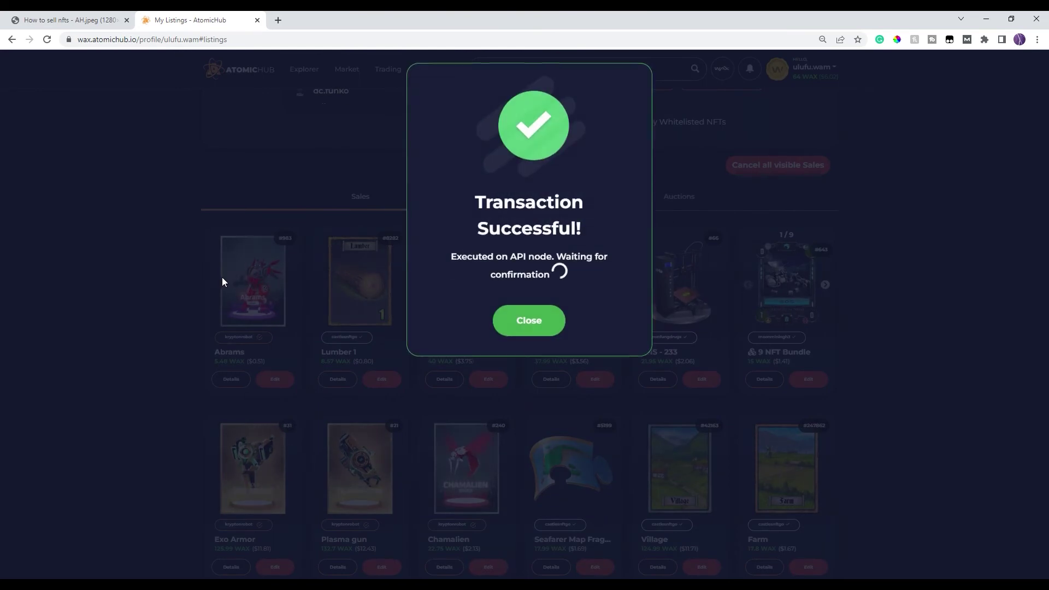
click(530, 323)
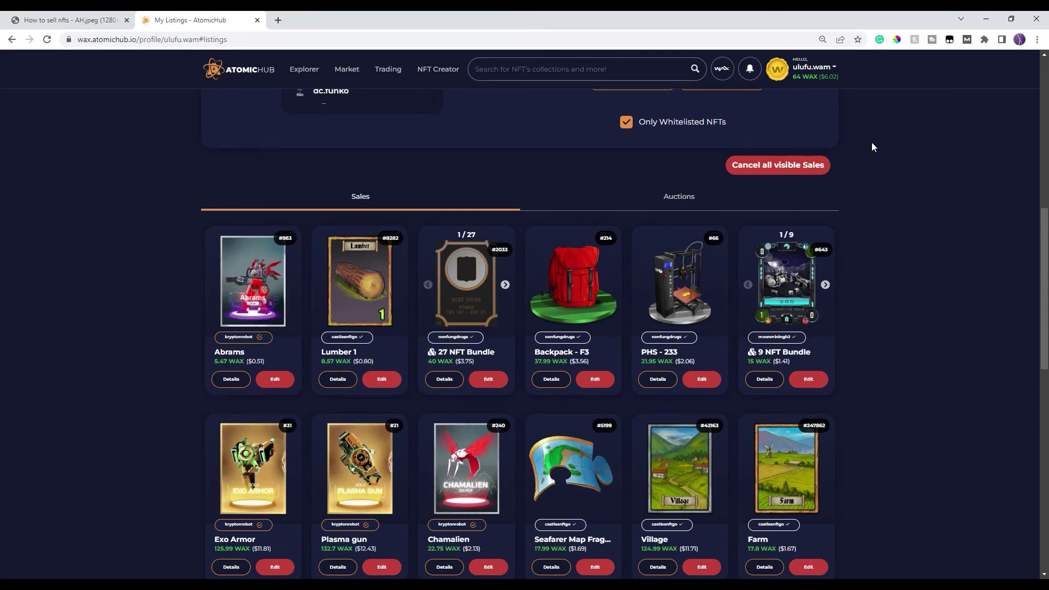
- Switch to the Sold tab and browse past sales like Queen Firearm (34.99 WAX) and Trident (76.99 WAX)
scroll(872, 144, up, 3)
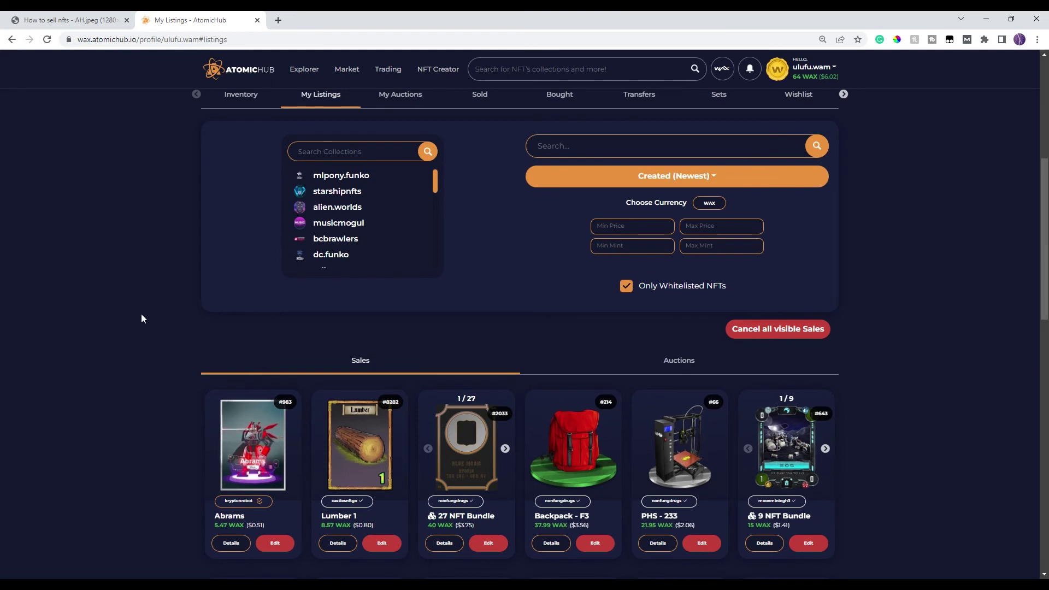
scroll(501, 305, up, 1)
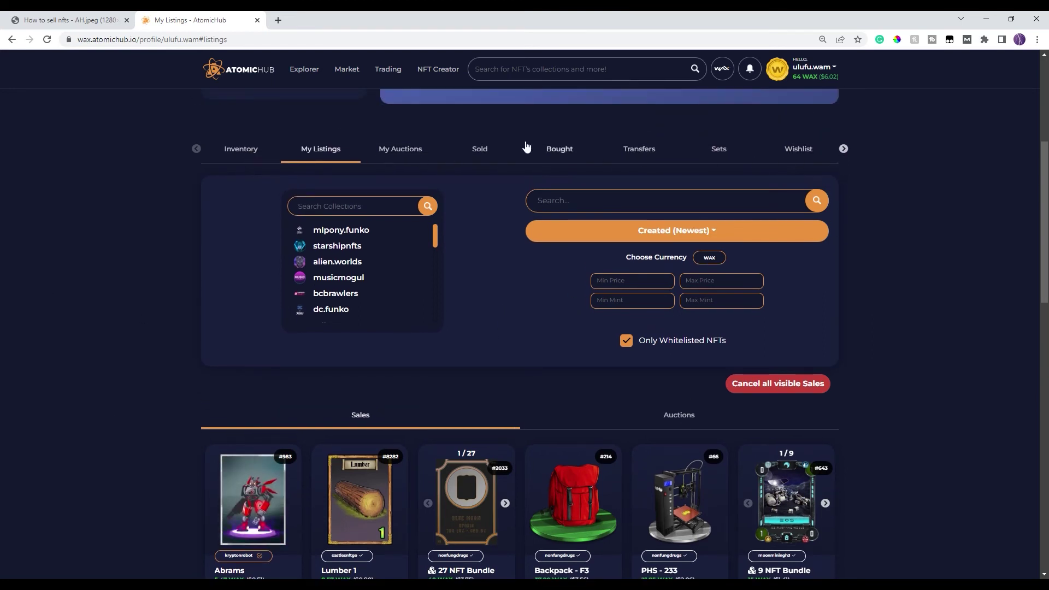
click(475, 152)
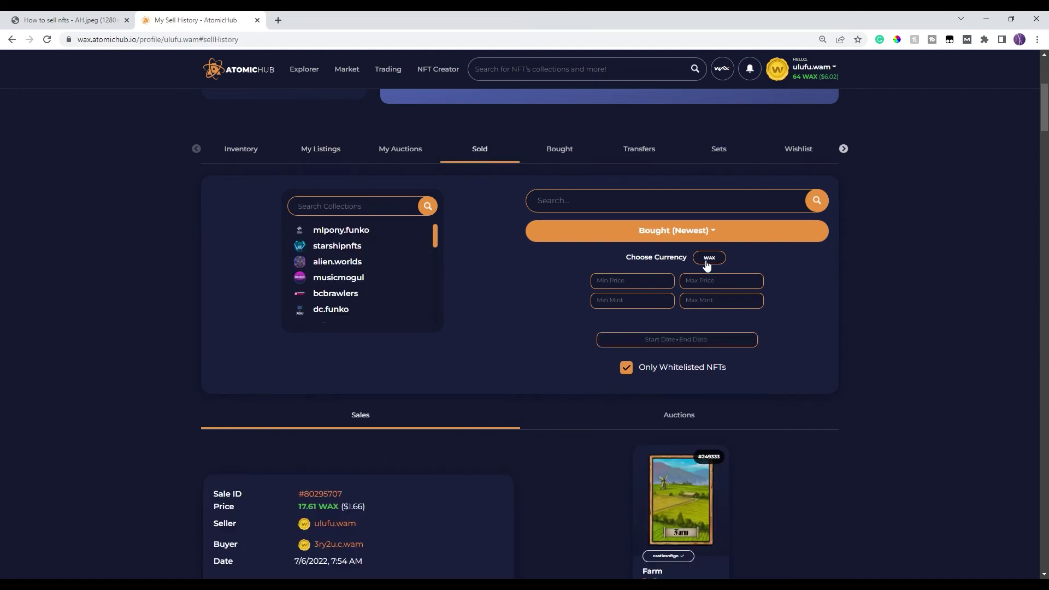
scroll(808, 350, down, 10)
scroll(495, 352, down, 20)
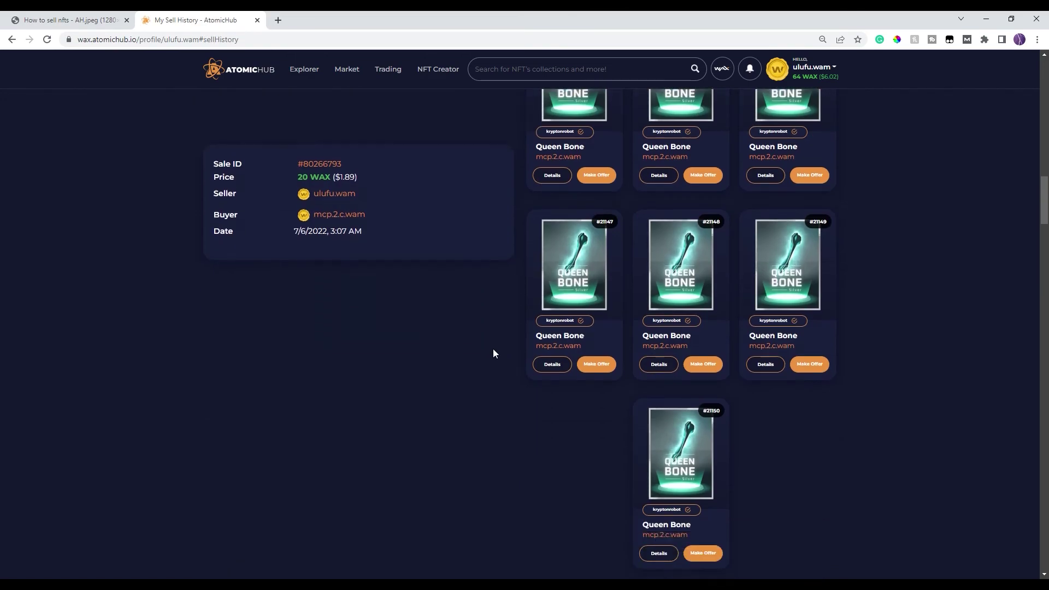
scroll(488, 352, down, 3)
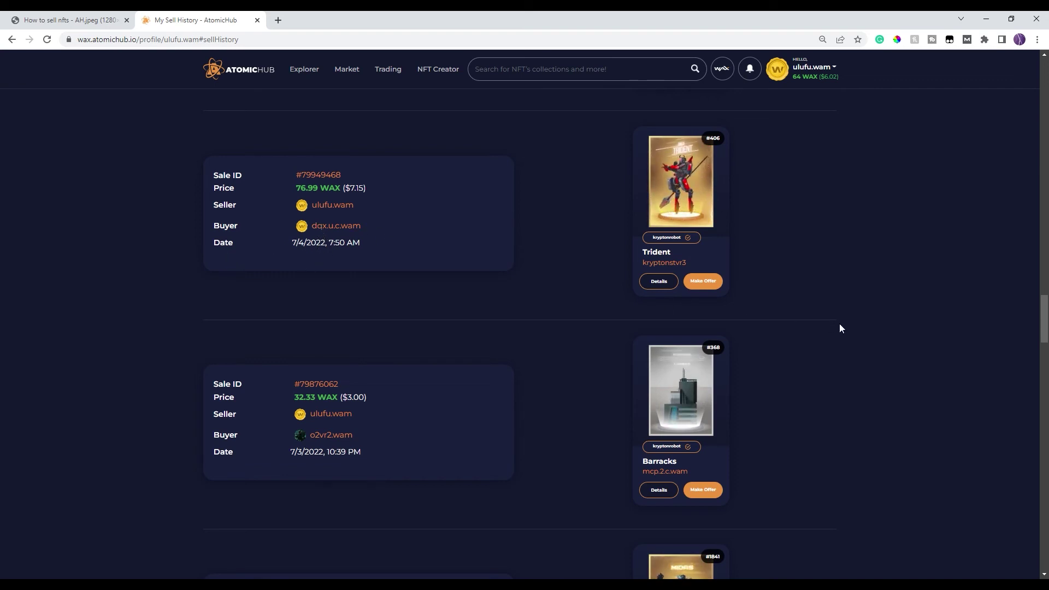
scroll(839, 325, up, 5)
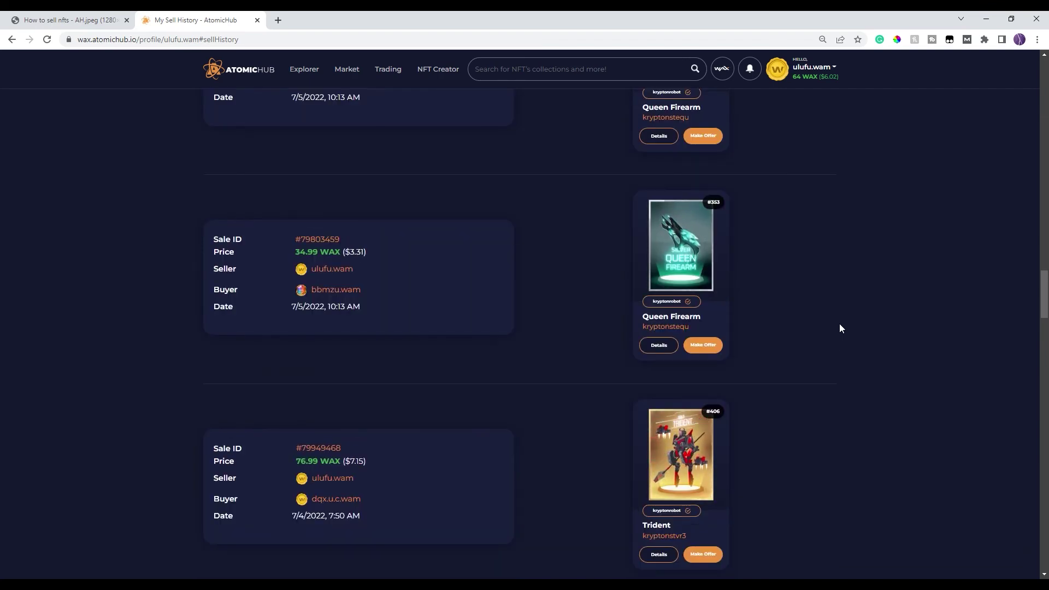
- Check the Abrams listing's 5.47 WAX price in My Listings without editing, then return to My Inventory
click(811, 74)
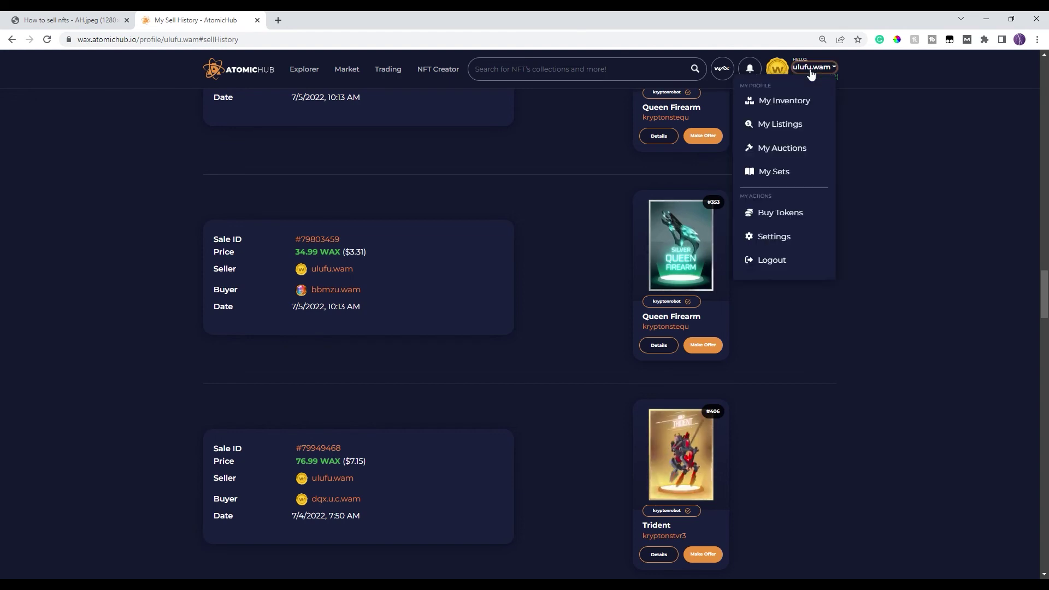
click(780, 127)
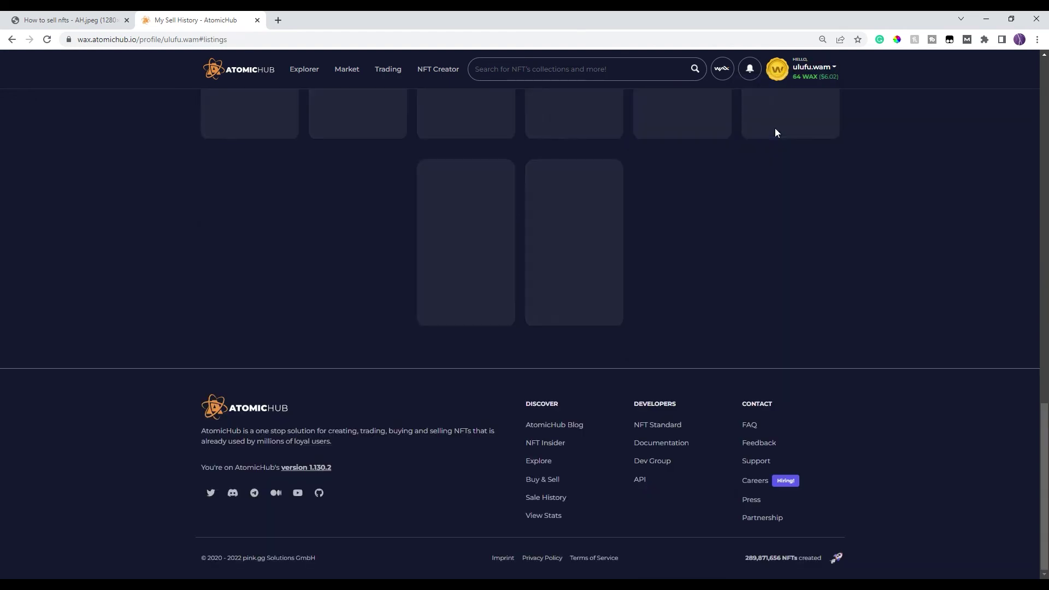
scroll(169, 385, down, 5)
click(273, 268)
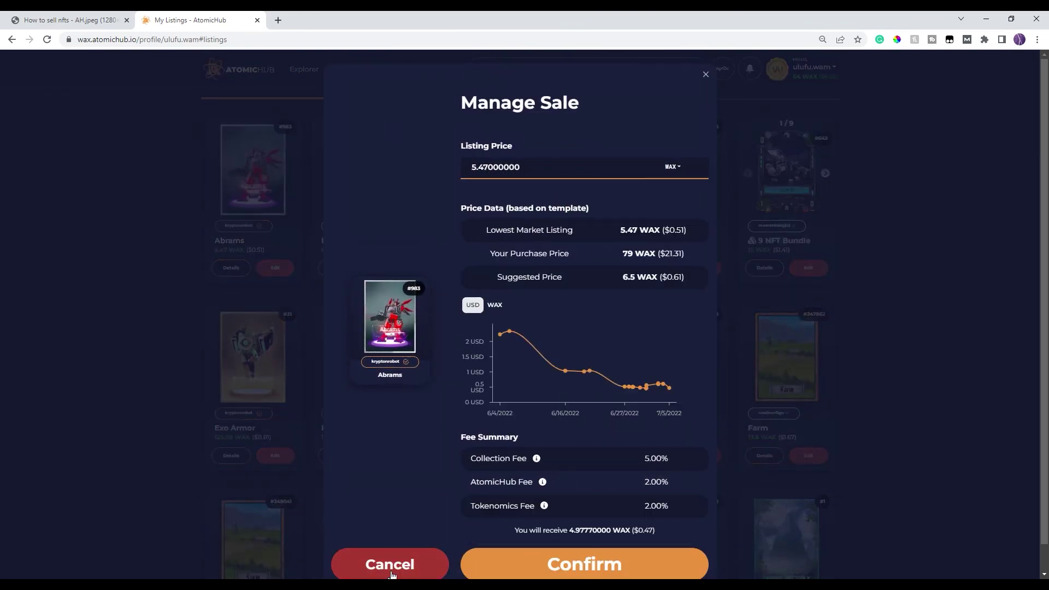
click(911, 309)
click(813, 76)
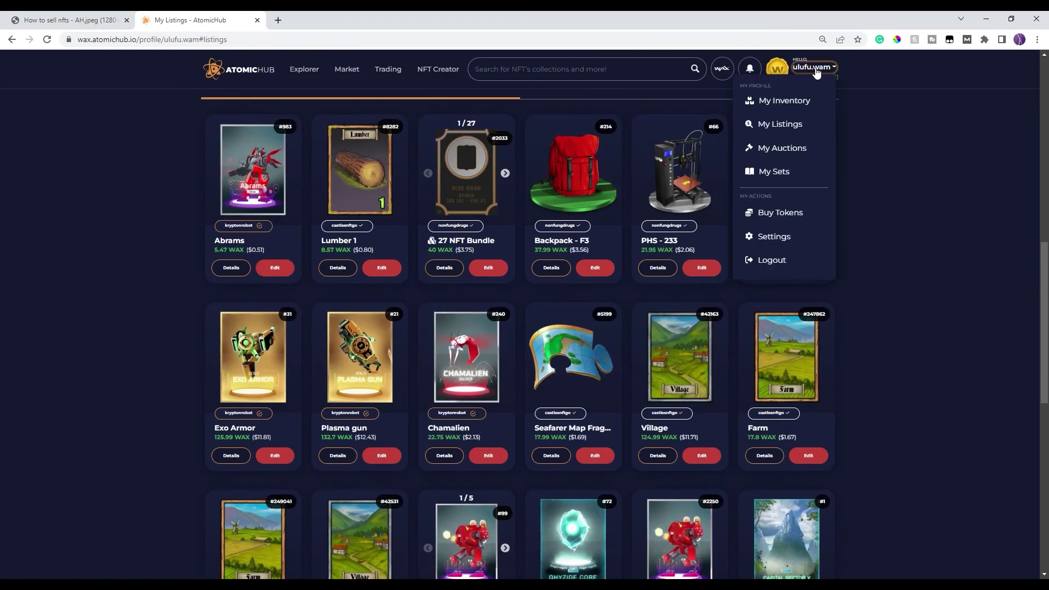
click(776, 103)
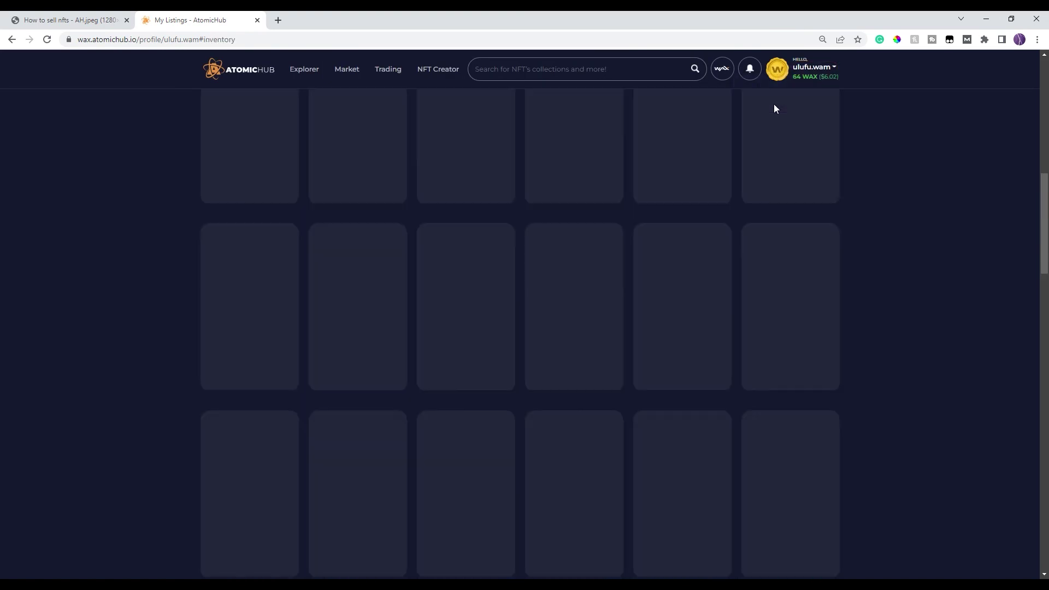